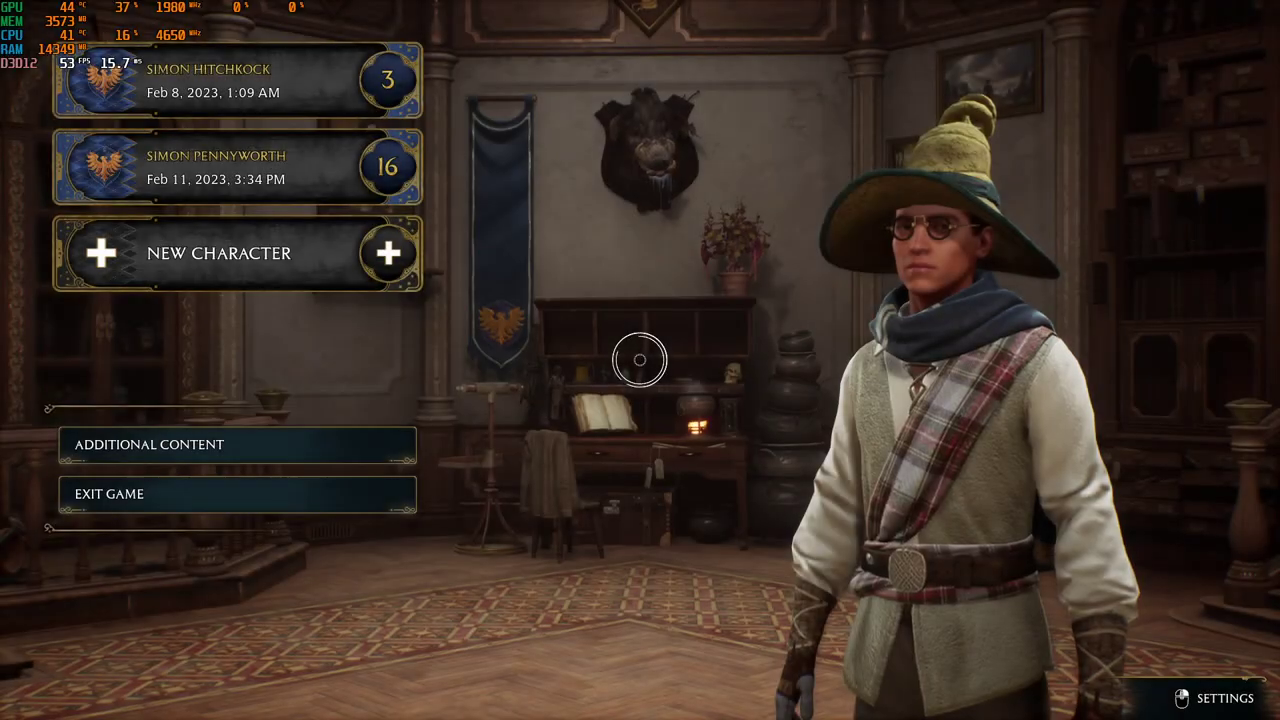
right_click(177, 314)
key("Escape")
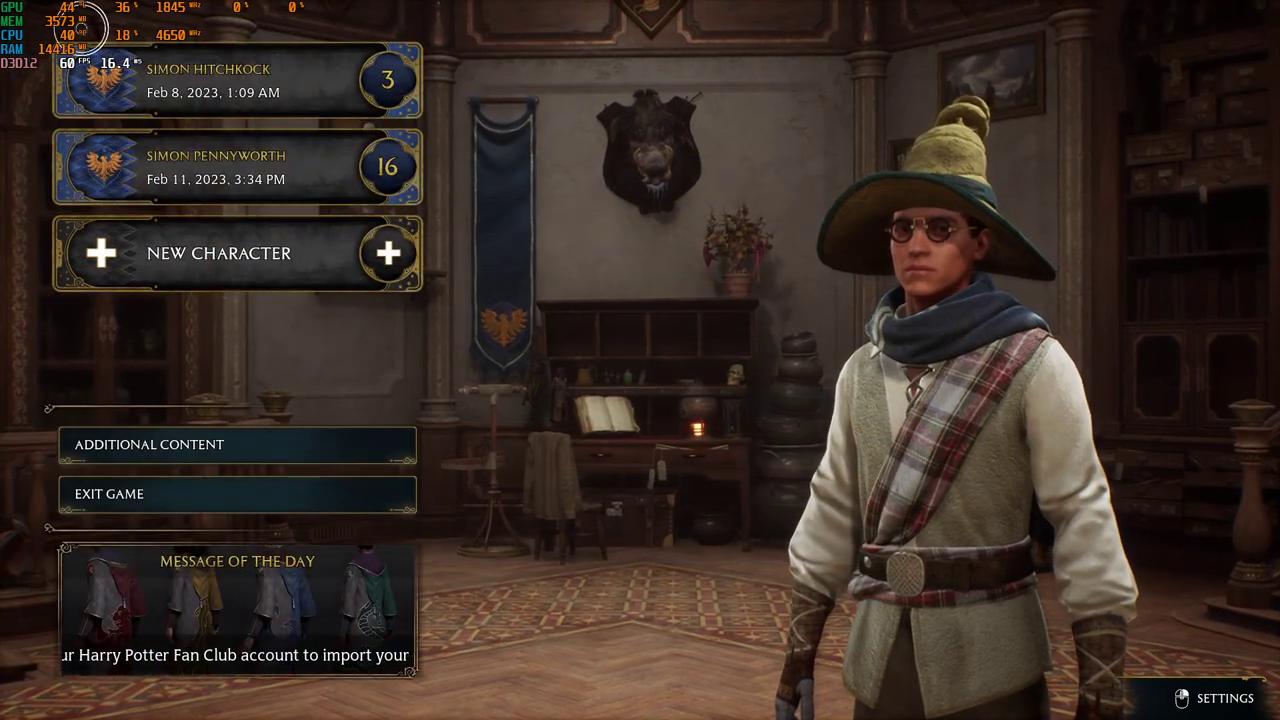
mouse_move(567, 210)
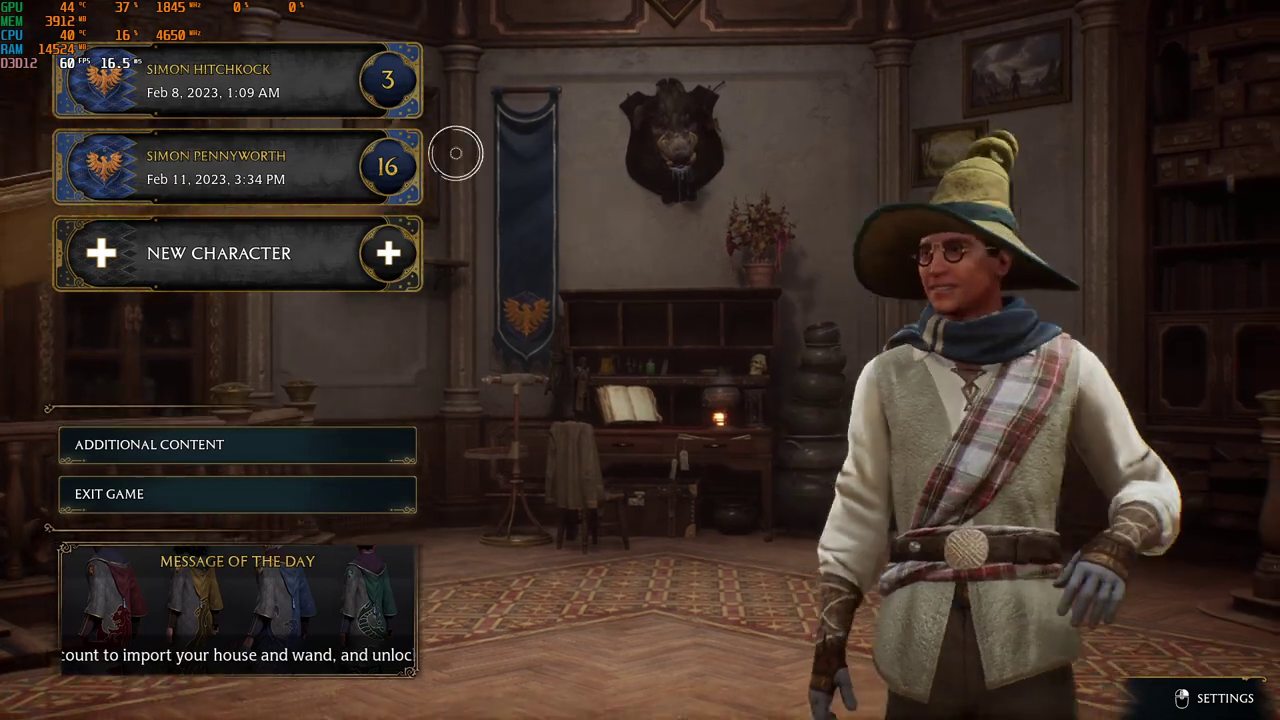
mouse_move(75, 80)
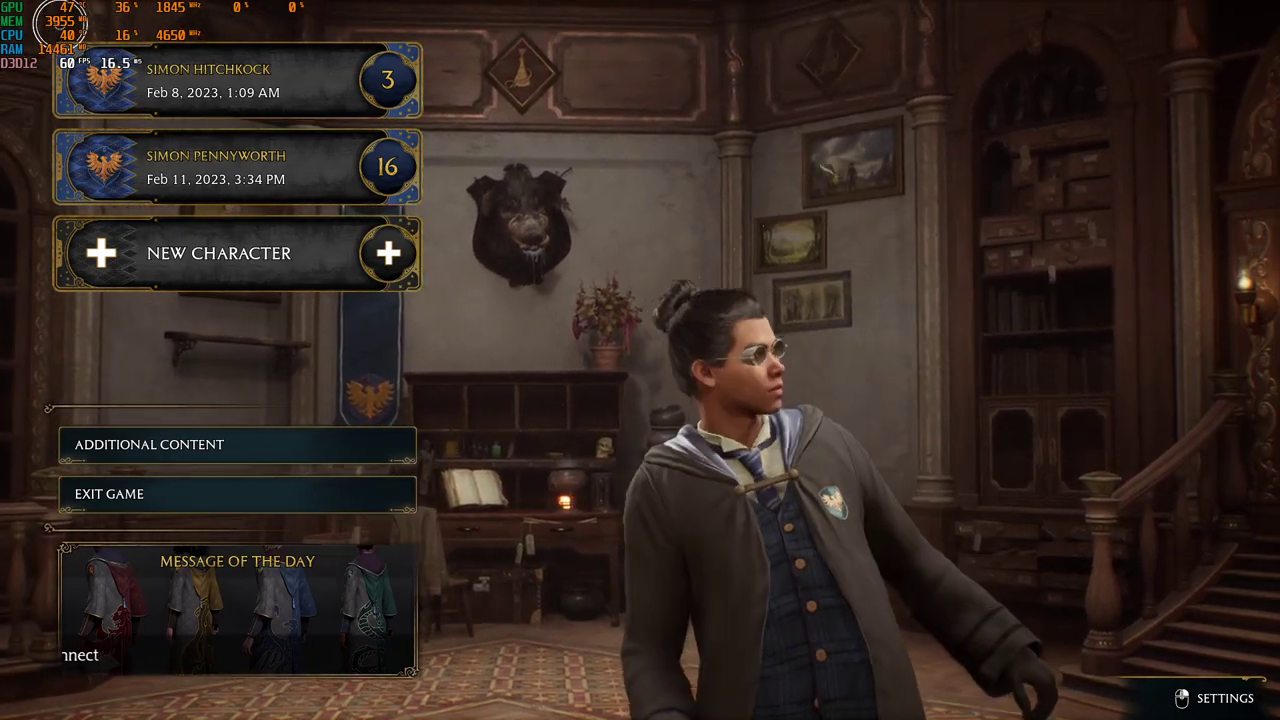
key("Down")
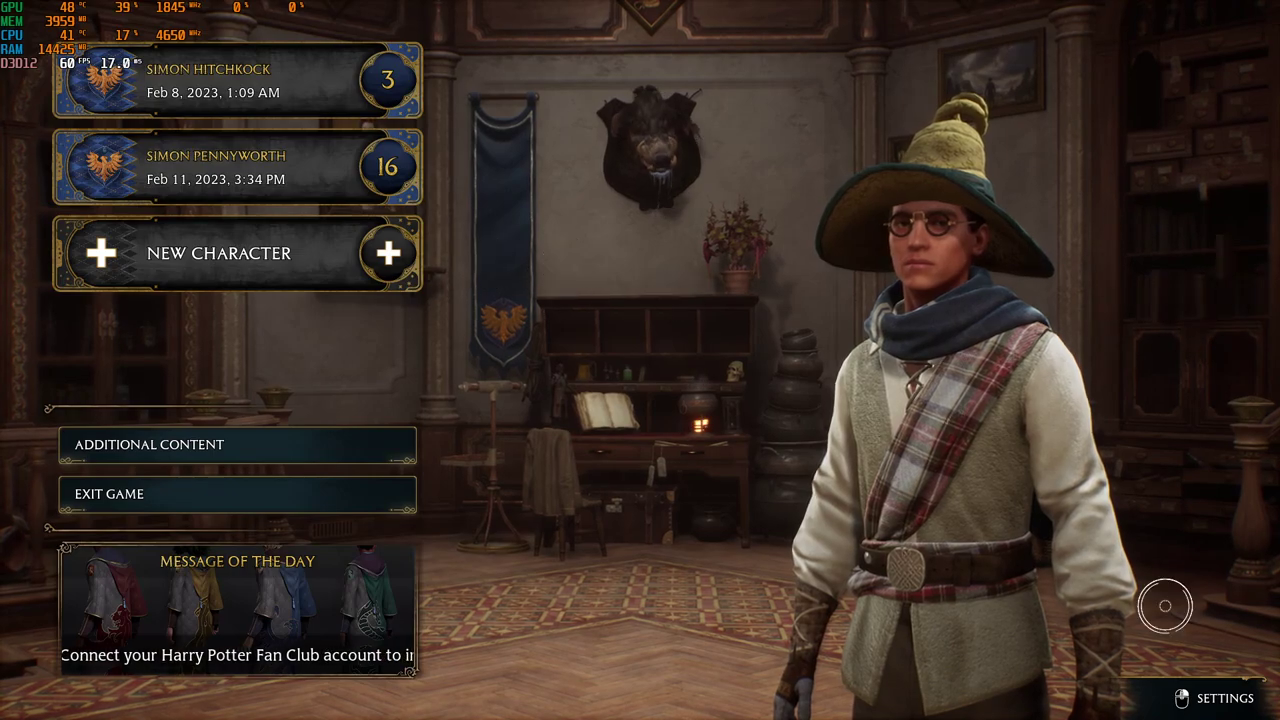
Review the game's display options and graphics quality options, including texture quality, and return to the main menu
left_click(1220, 698)
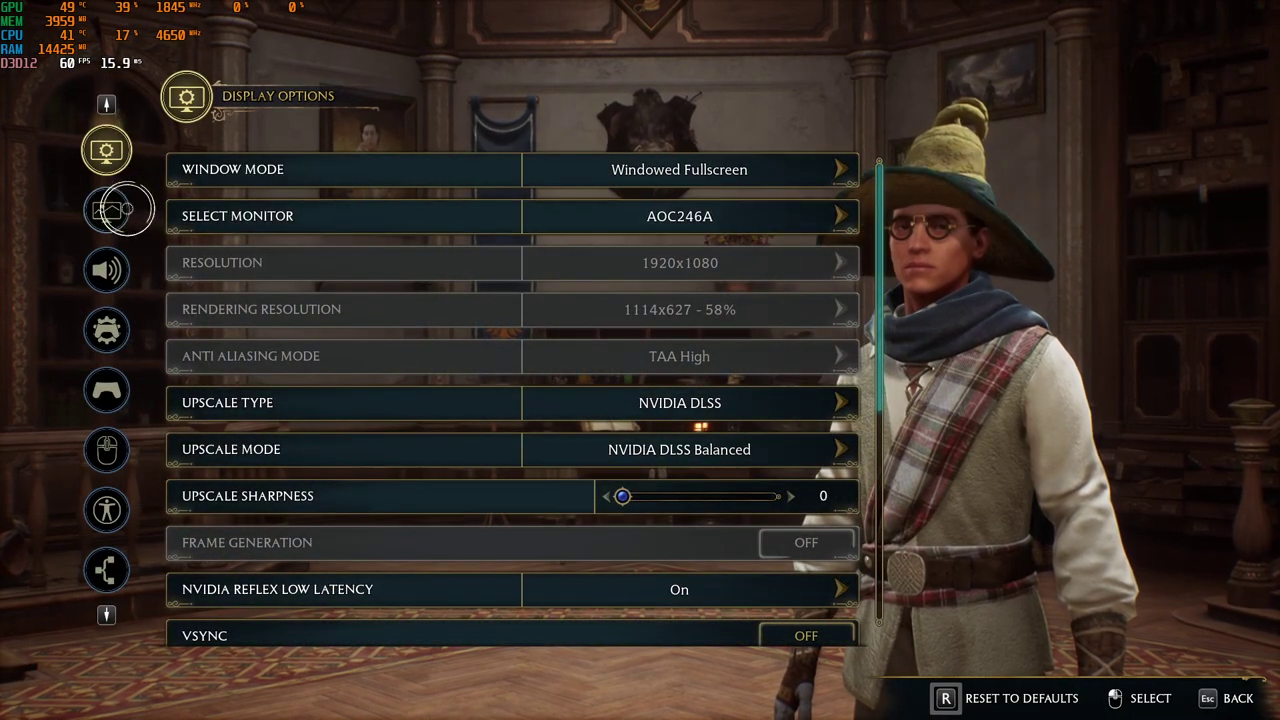
left_click(110, 208)
scroll(780, 475, "down", 2)
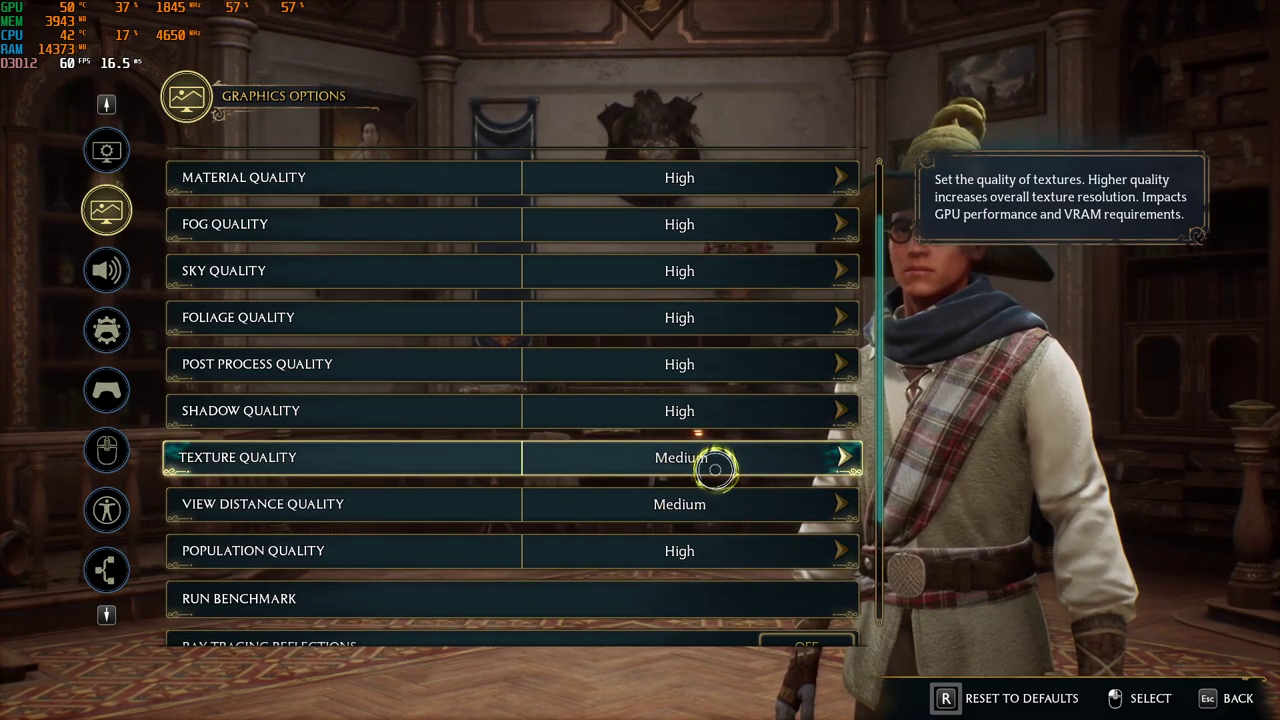
key("Escape")
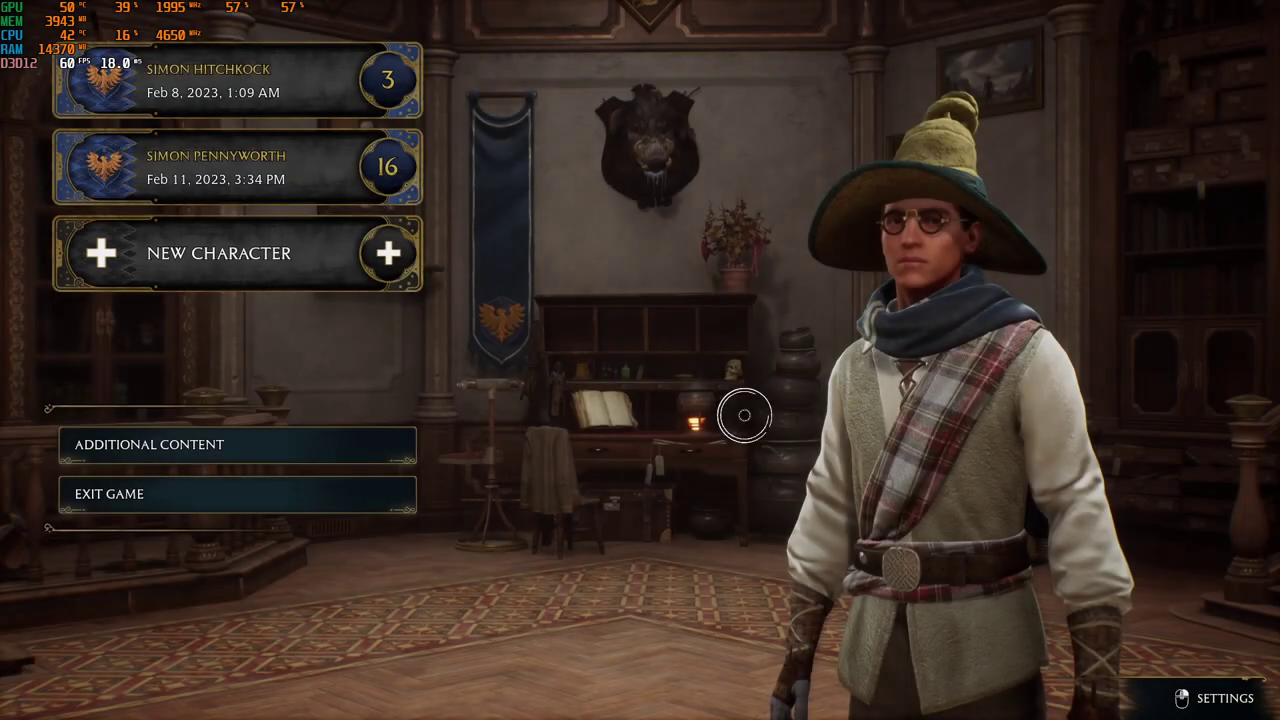
Exit the game to the desktop and confirm the exit
left_click(186, 490)
key("space")
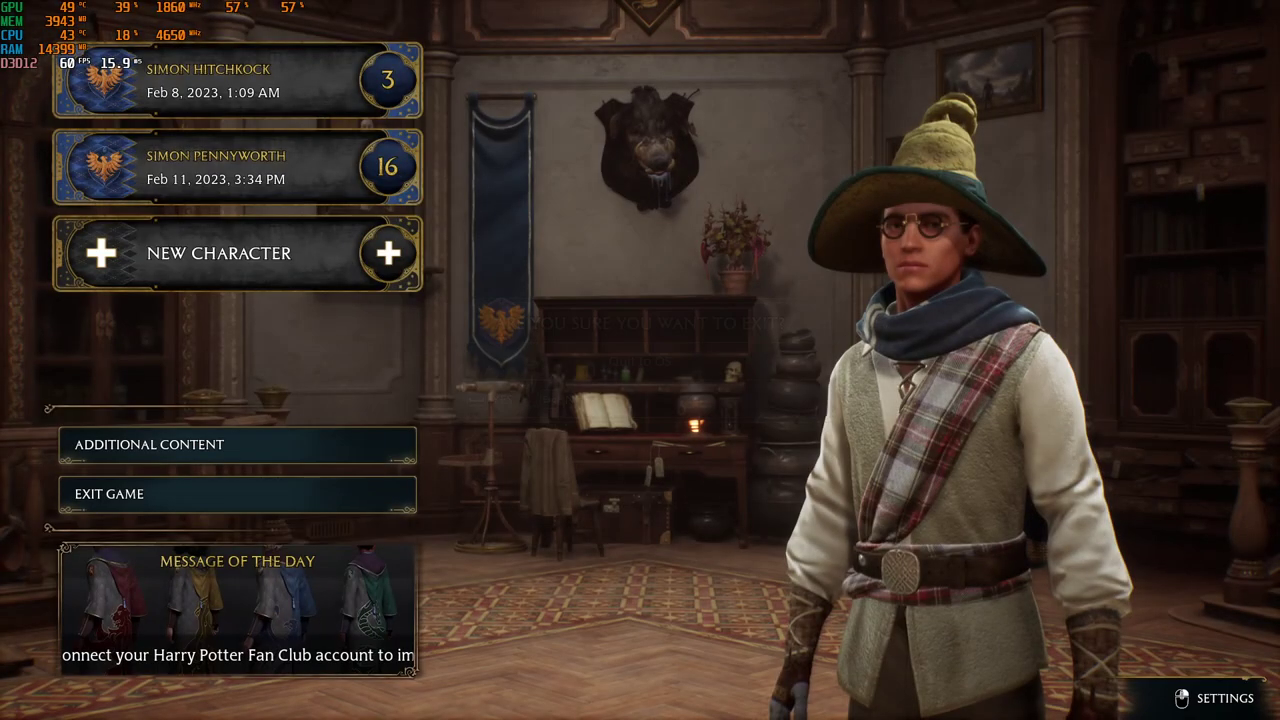
Search Windows for %appdata% and open the matching folder
left_click(16, 707)
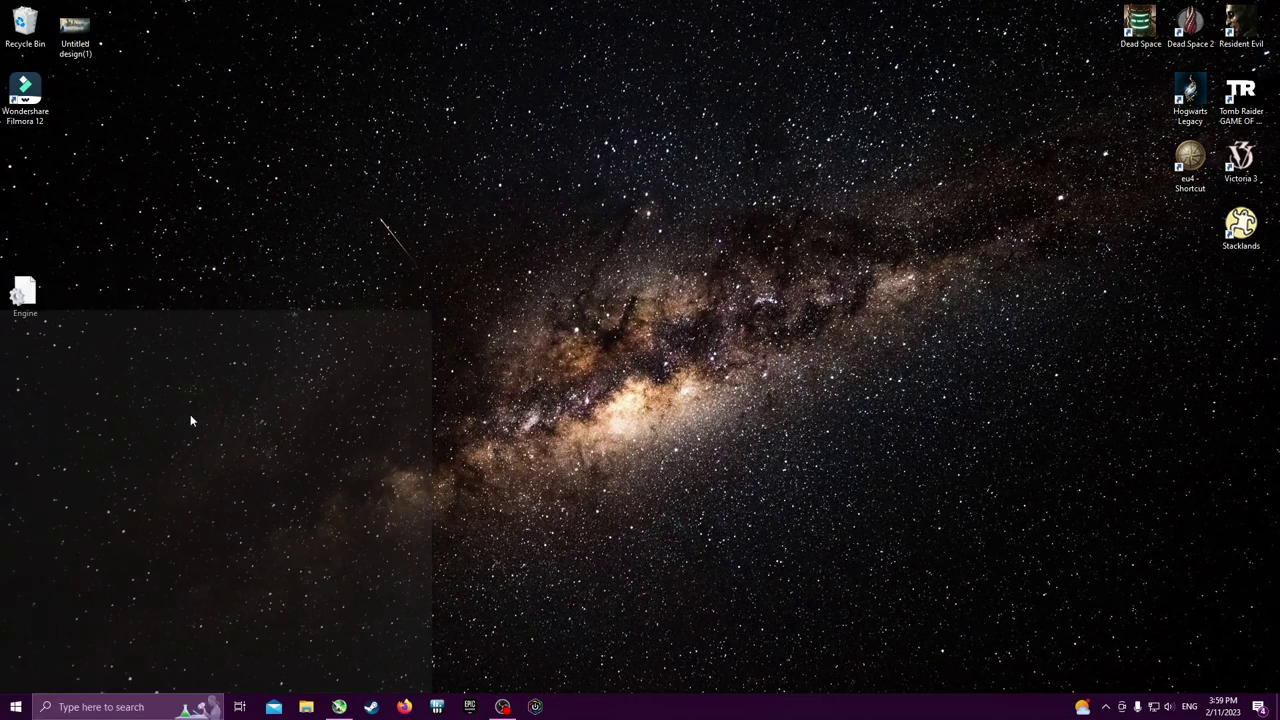
key("super")
type("%")
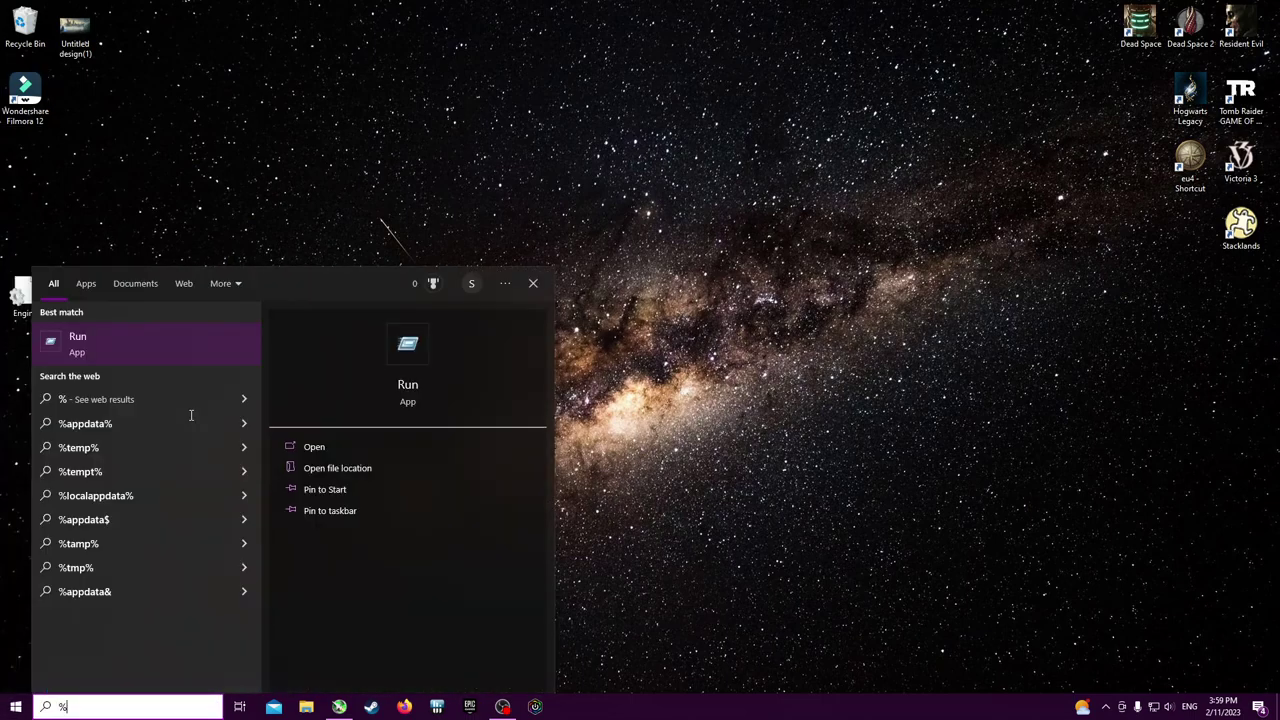
type("appdata%")
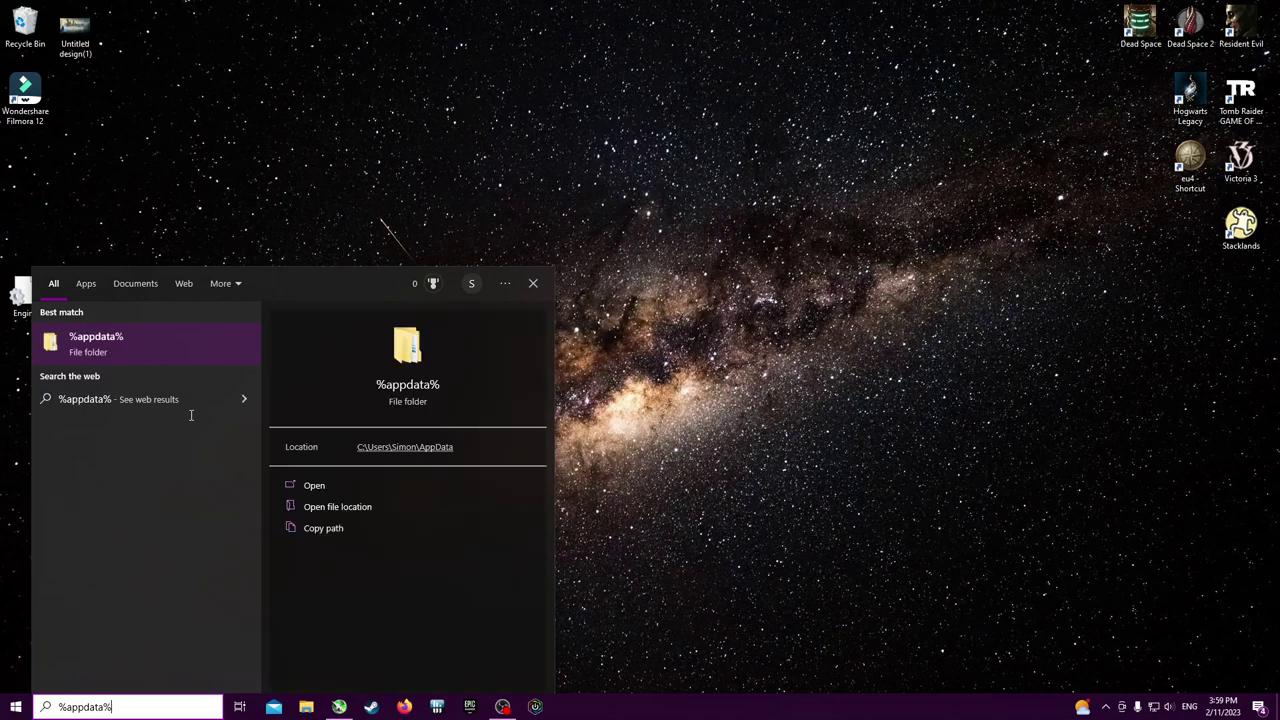
key("Return")
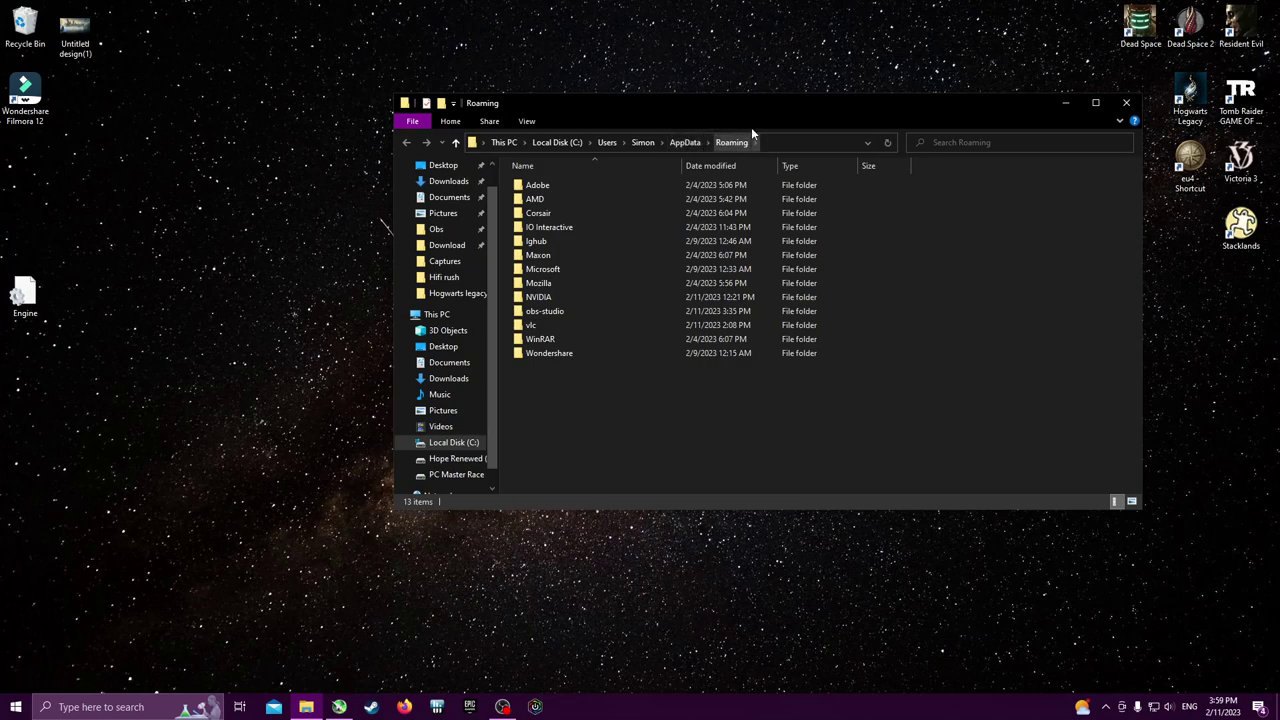
Go up from Roaming to the AppData folder and open its Local folder
left_click(681, 144)
double_click(537, 186)
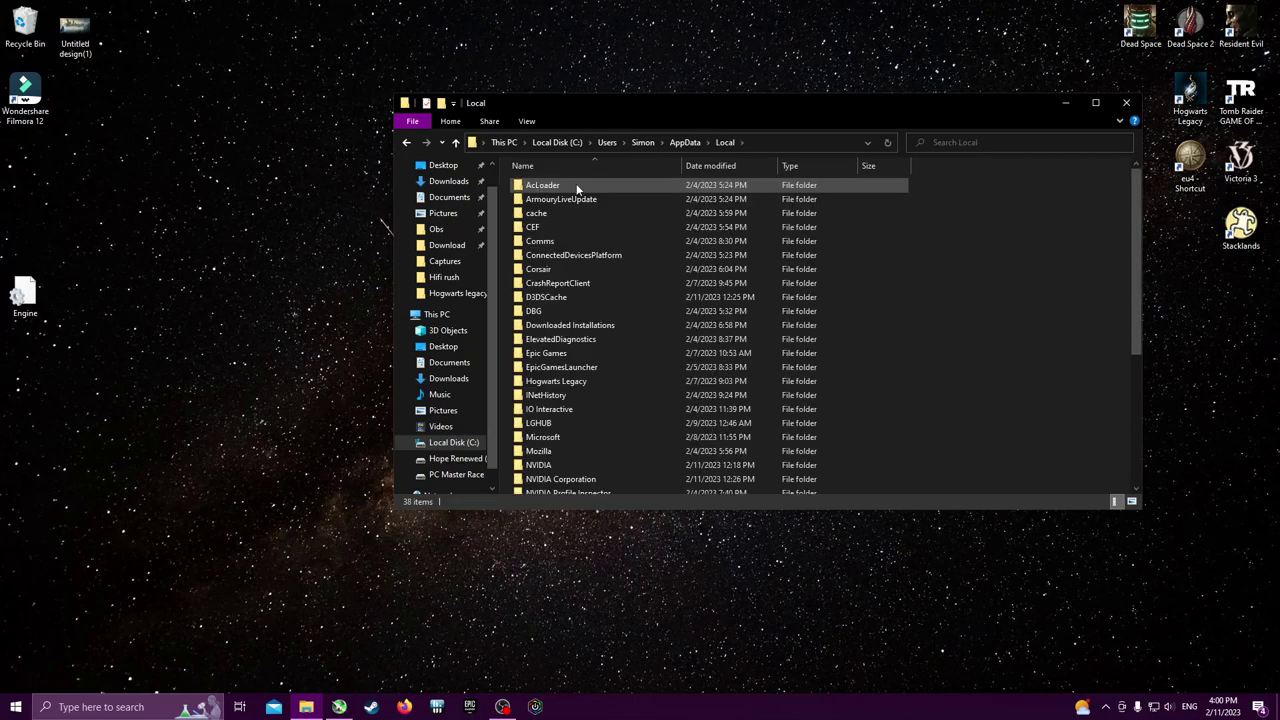
left_click(688, 146)
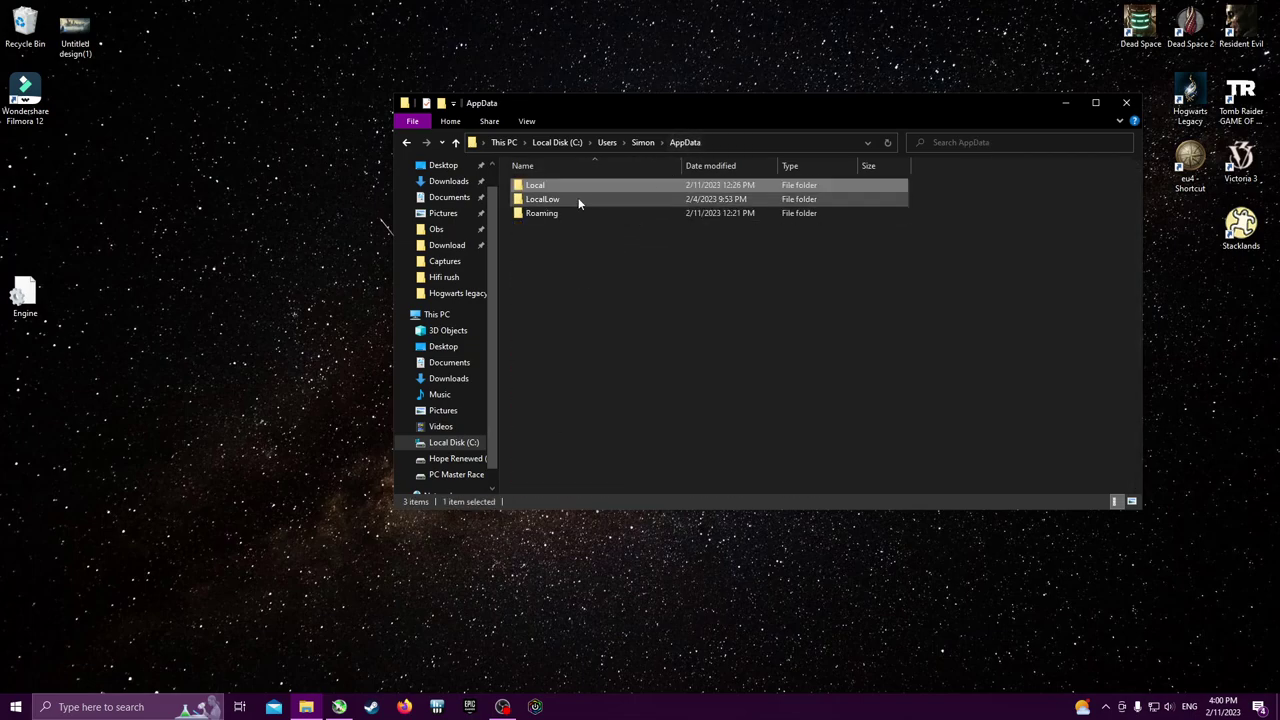
double_click(543, 188)
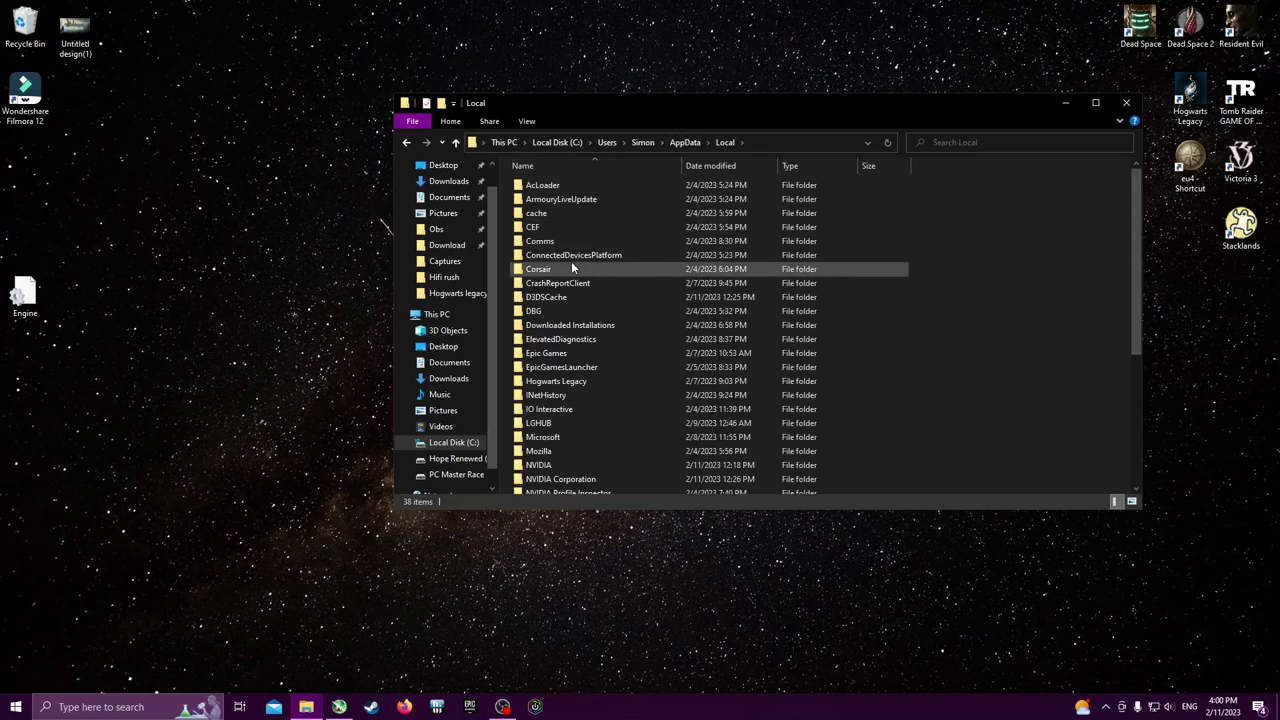
Open the game's configuration folder at Hogwarts Legacy > Saved > Config > WindowsNoEditor
double_click(556, 382)
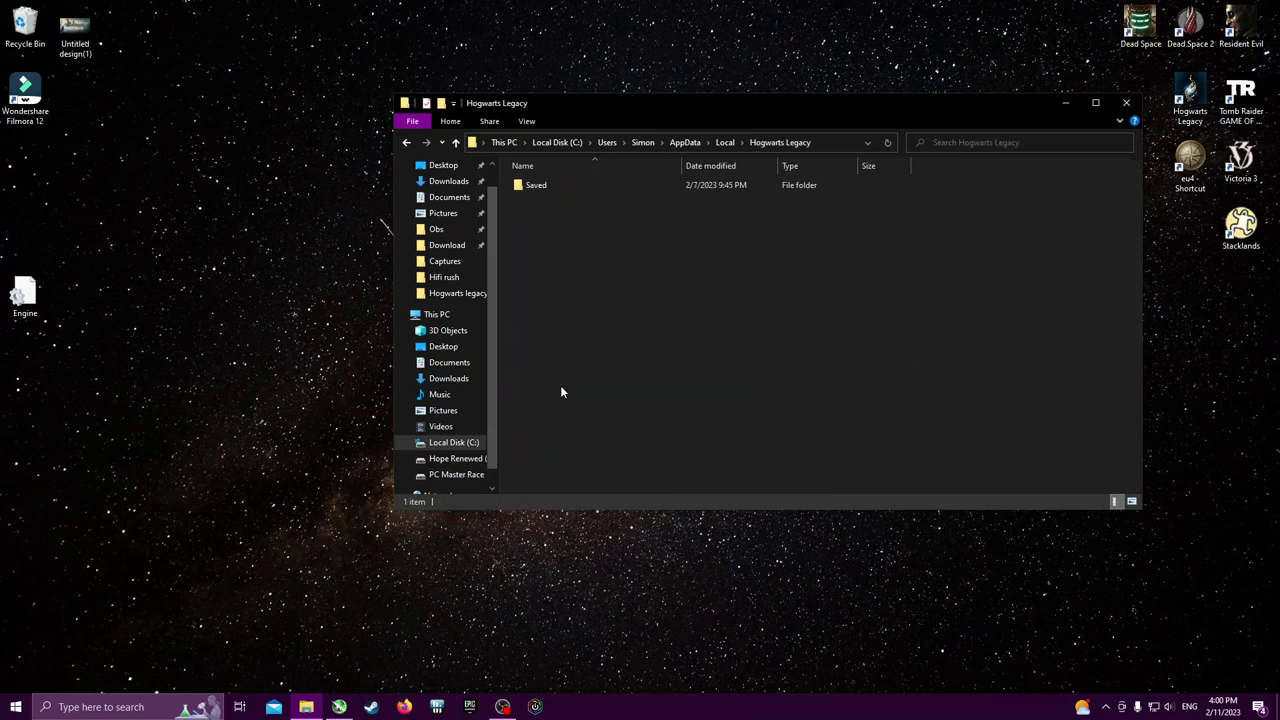
double_click(533, 186)
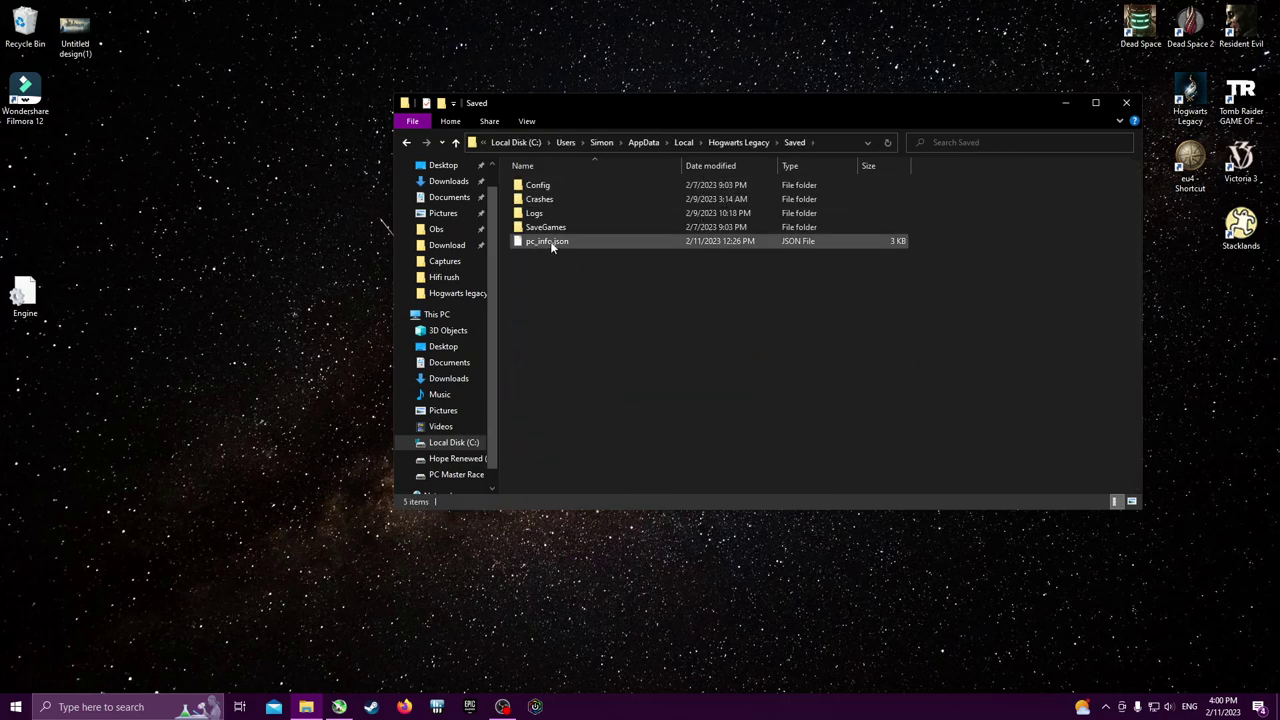
double_click(553, 188)
double_click(562, 201)
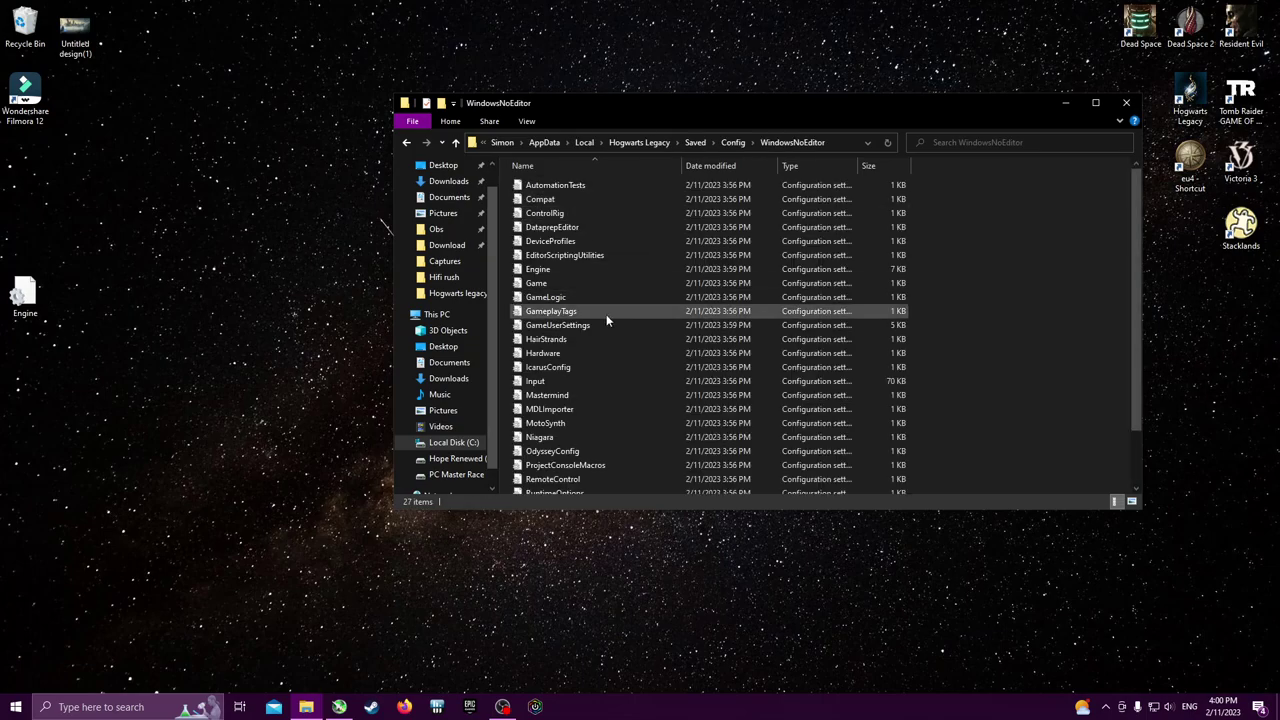
Locate the Engine configuration file in the WindowsNoEditor folder and look through the other files there
left_click(558, 271)
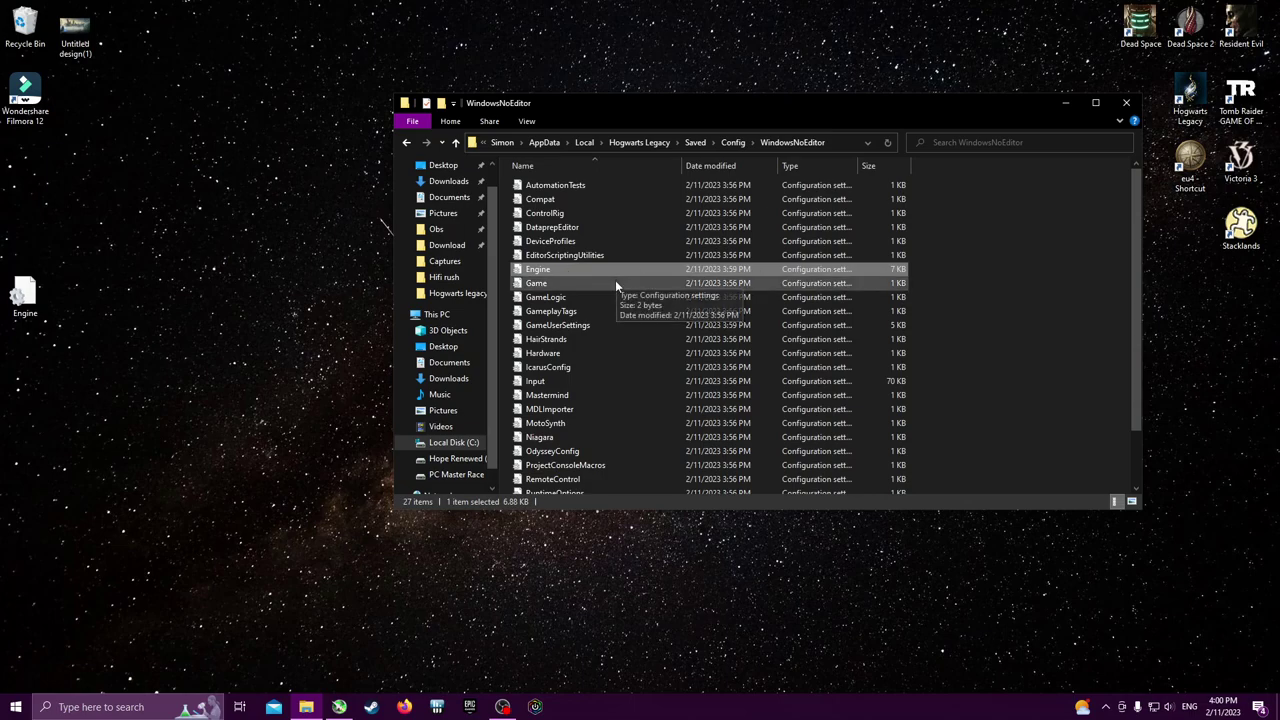
scroll(633, 300, "down", 2)
scroll(640, 340, "up", 2)
scroll(640, 365, "down", 2)
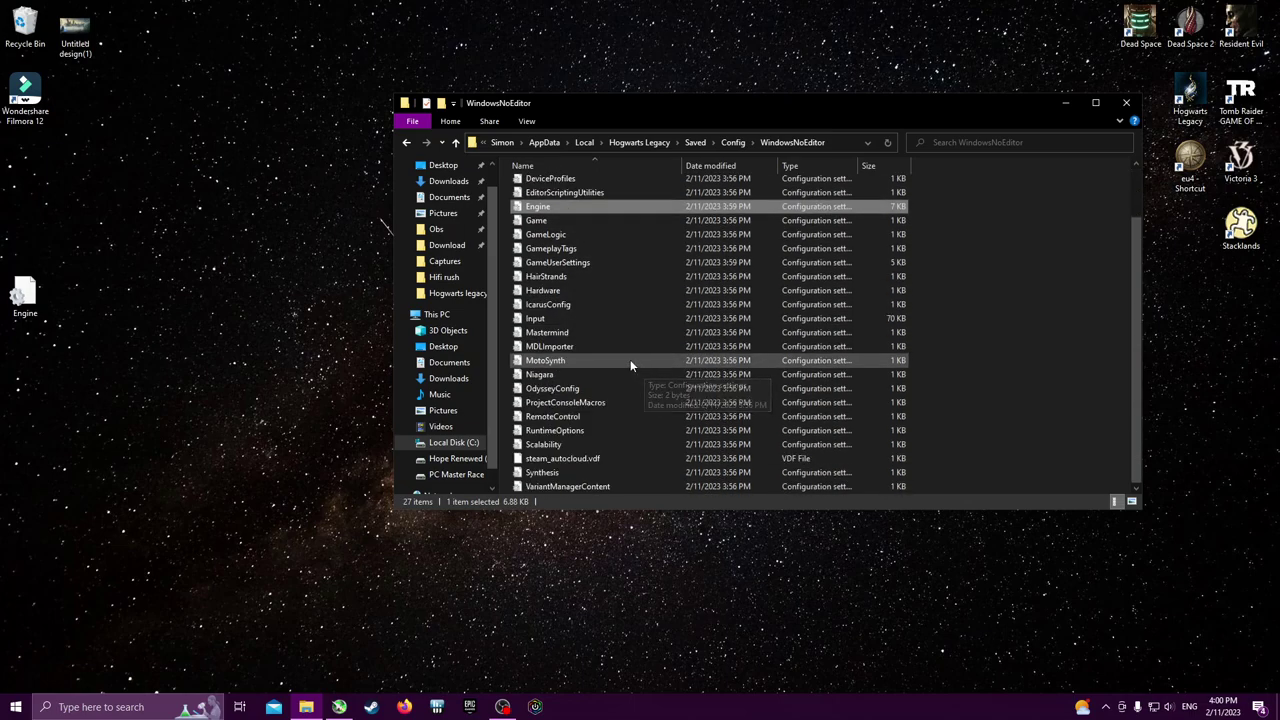
scroll(586, 438, "up", 2)
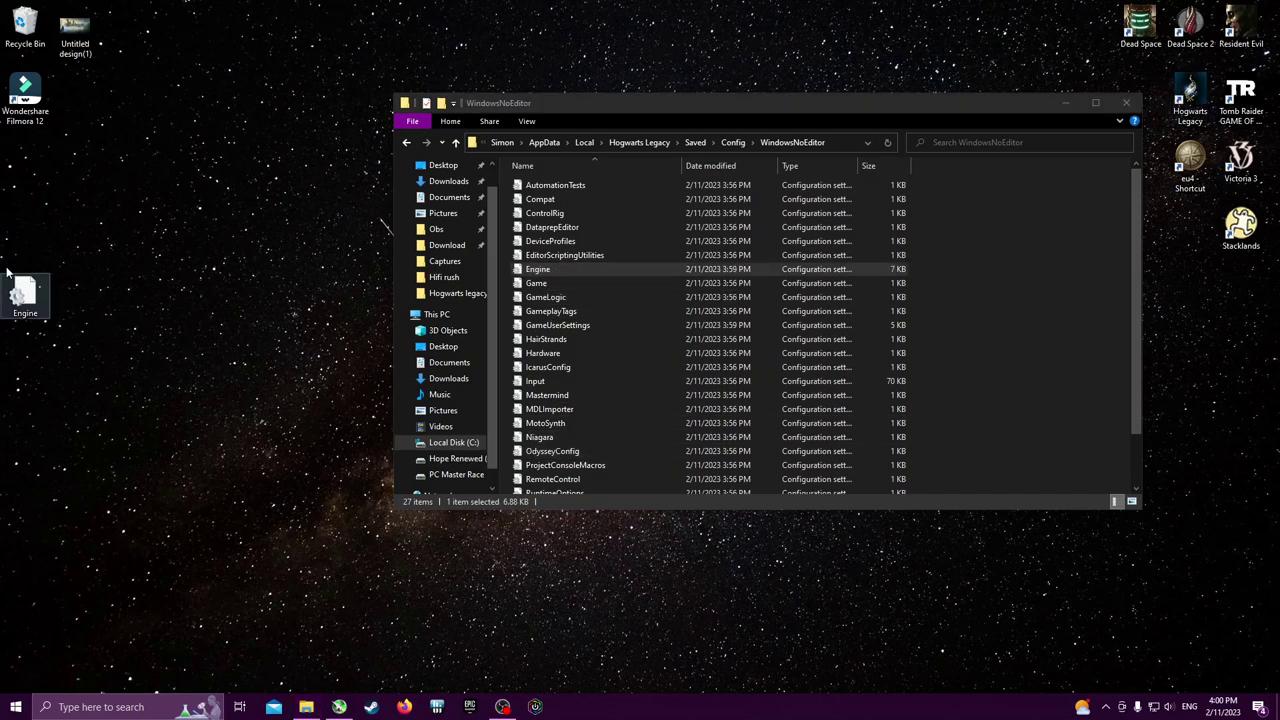
left_click_drag(7, 270, 140, 372)
left_click(95, 363)
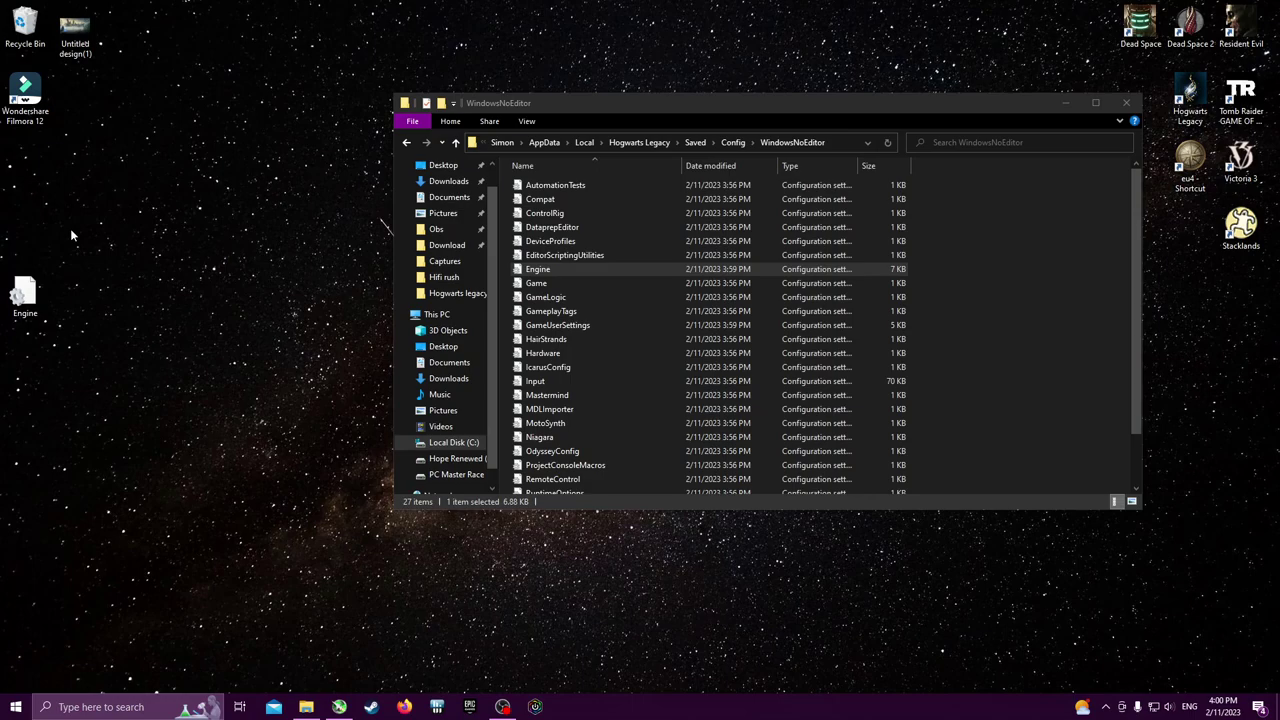
left_click_drag(2, 252, 80, 380)
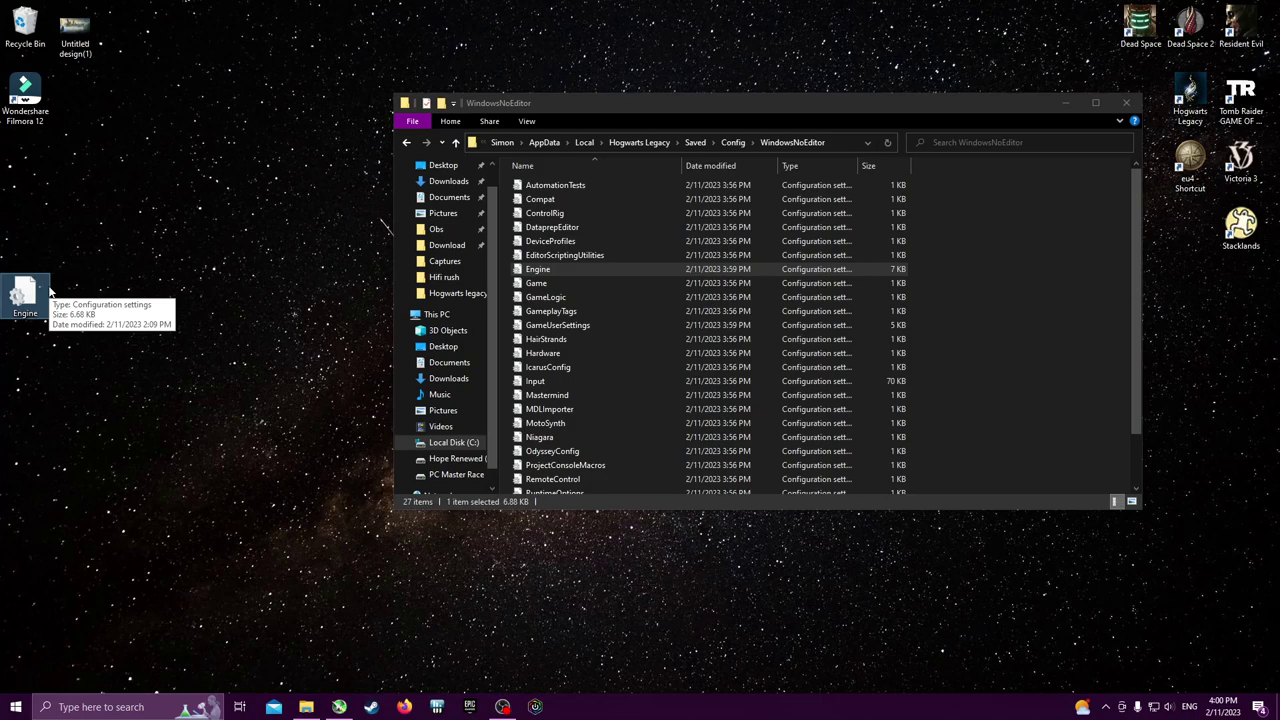
left_click_drag(50, 290, 7, 269)
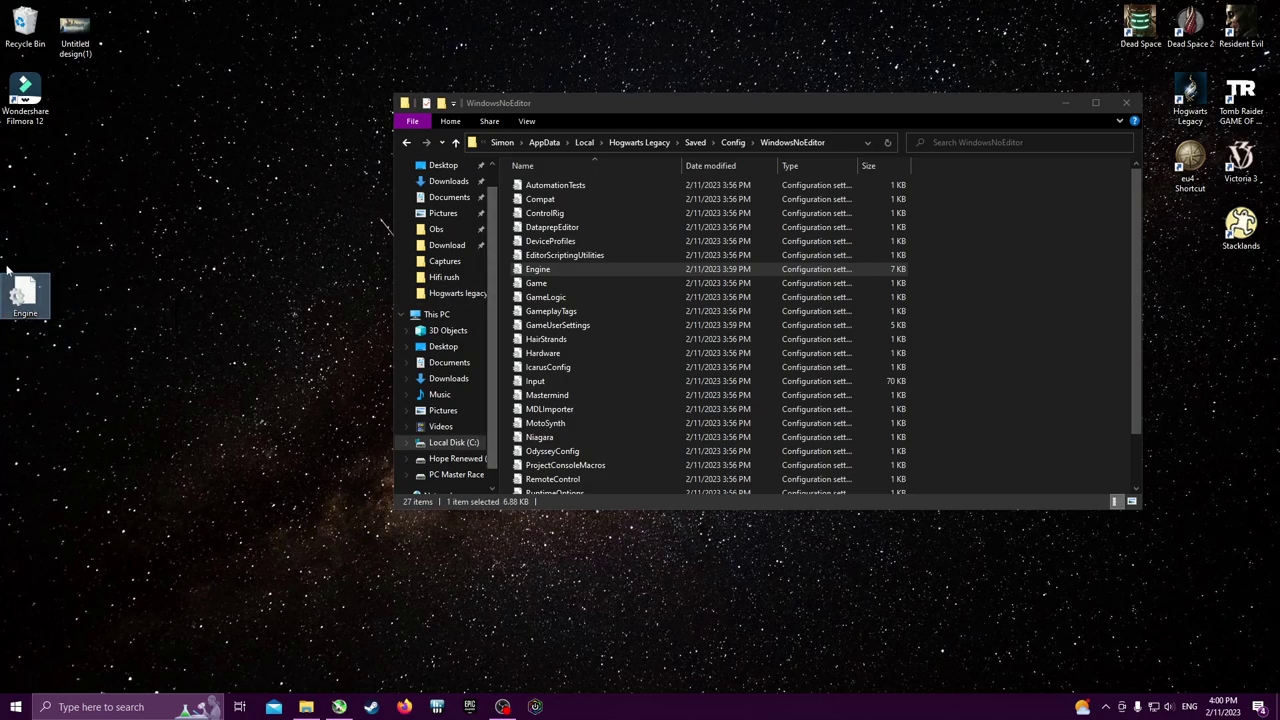
Open the WindowsNoEditor folder's Engine file in Notepad and examine the [SystemSettings] block at its end
right_click(560, 274)
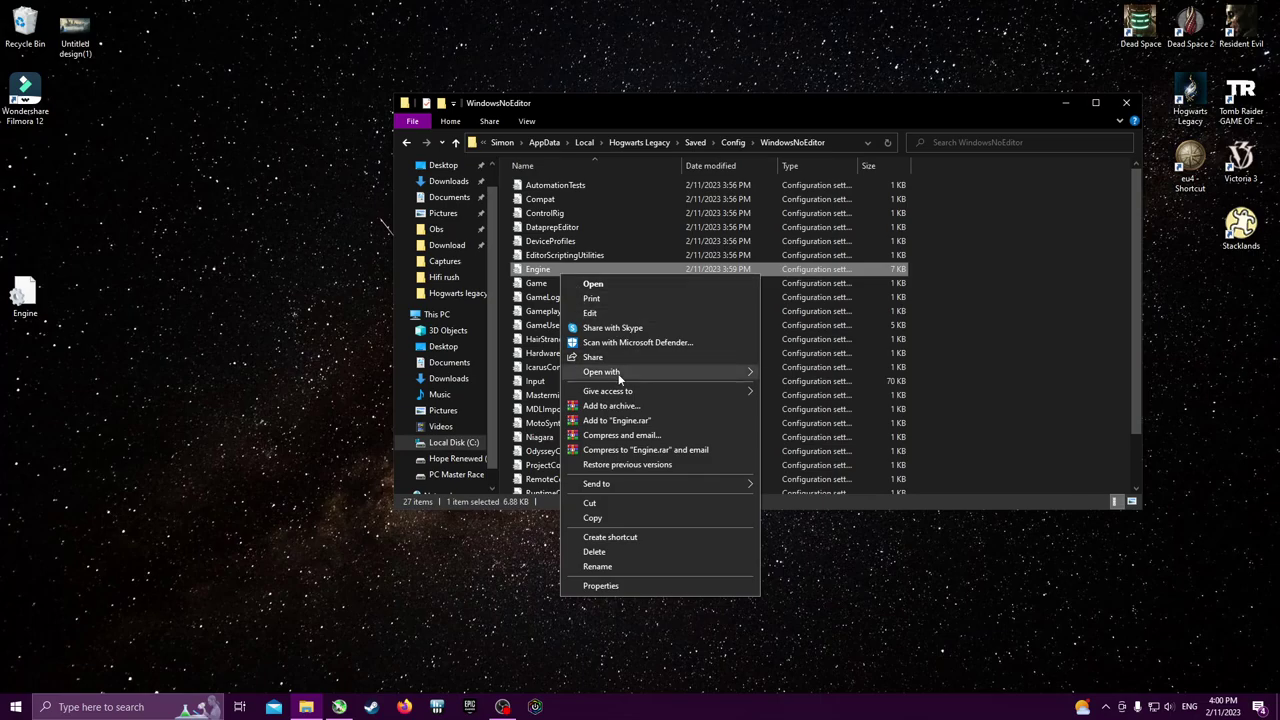
mouse_move(610, 372)
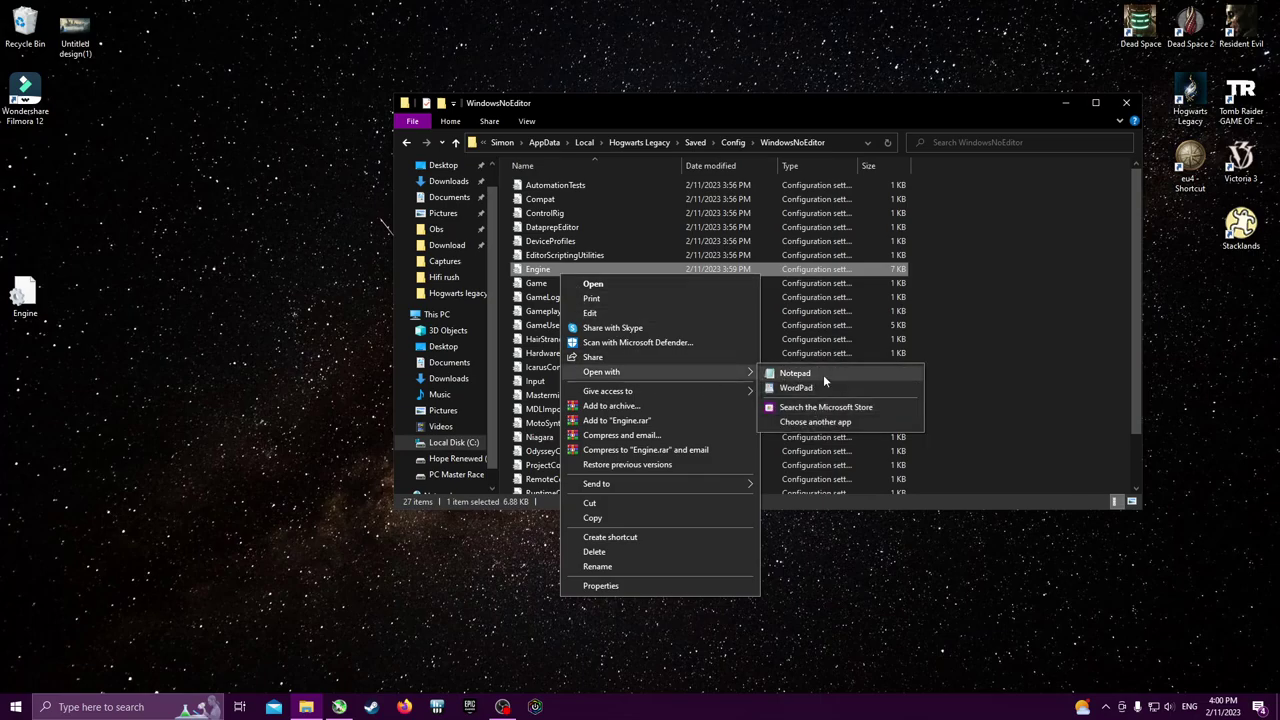
left_click(823, 373)
scroll(546, 282, "down", 10)
scroll(546, 282, "down", 10)
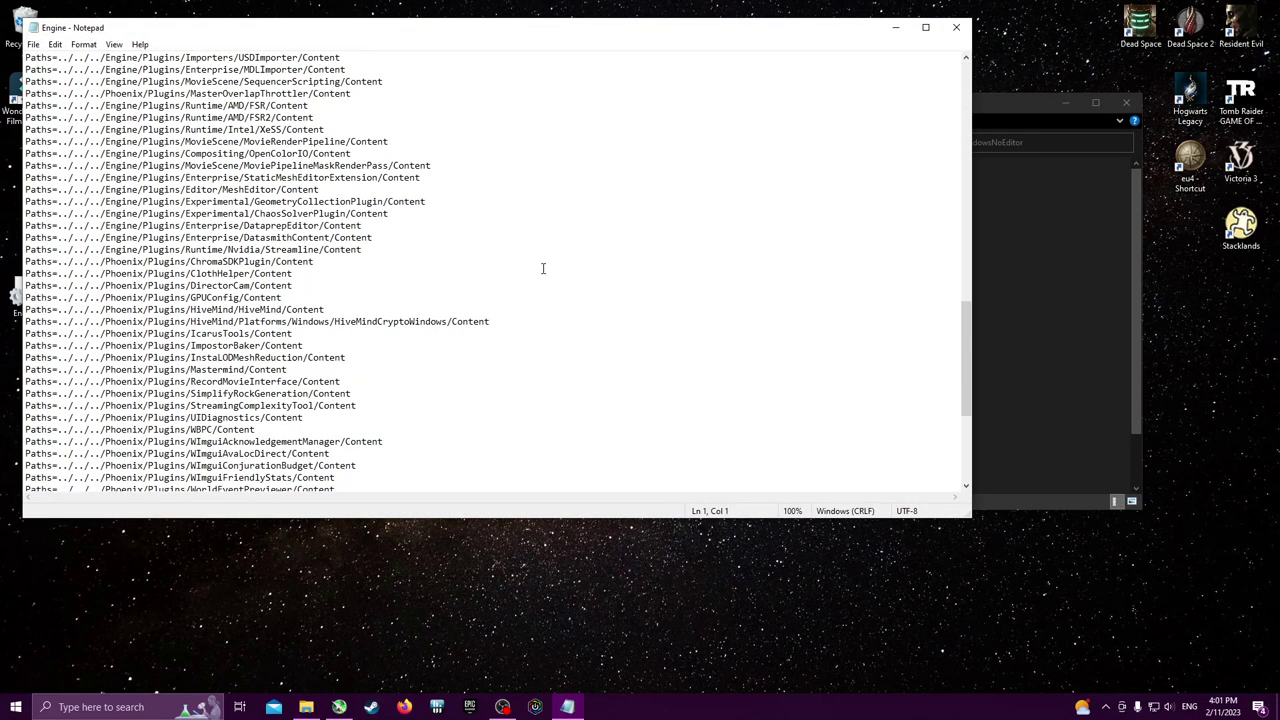
left_click_drag(203, 460, 55, 366)
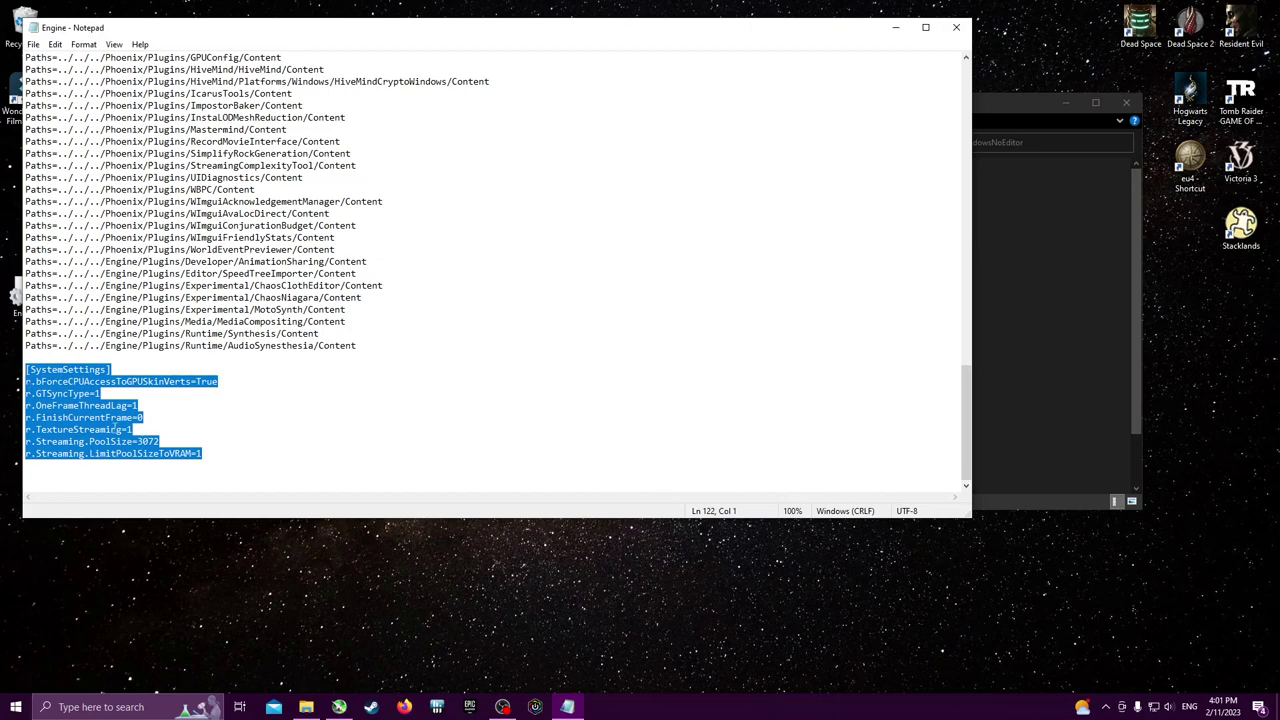
left_click(30, 355)
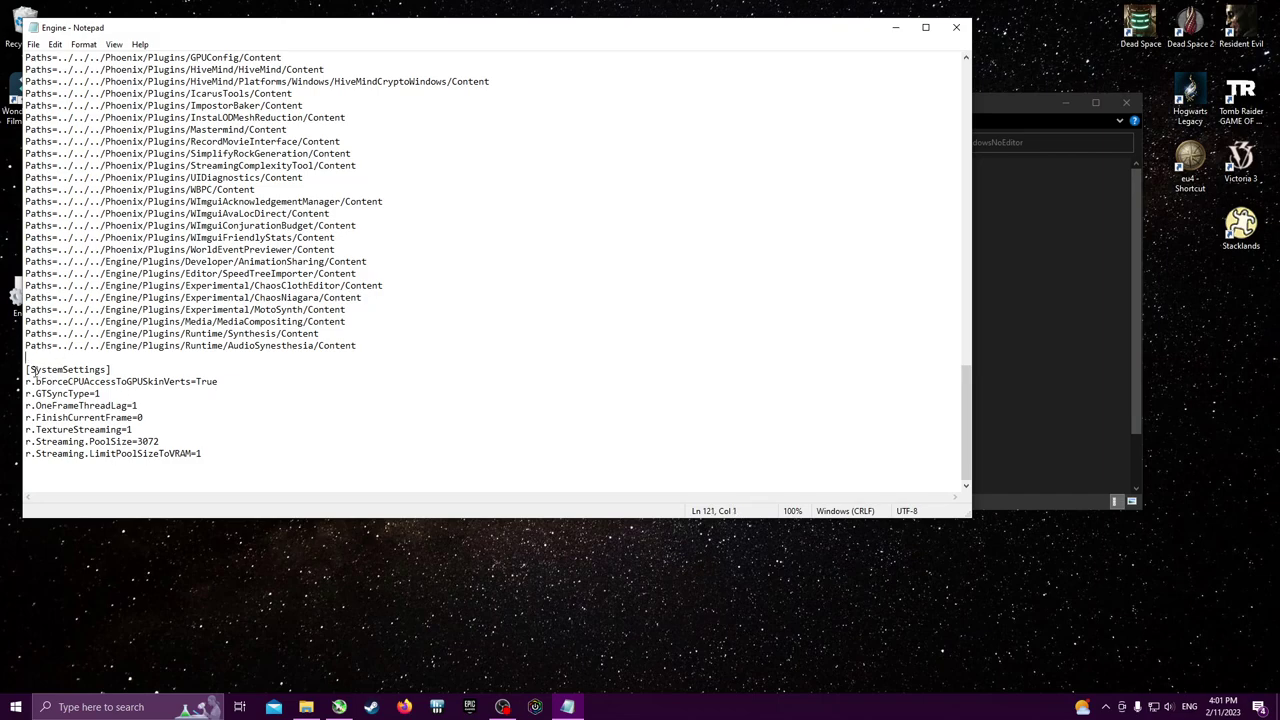
Insert a blank line after each of the first four [SystemSettings] entries, from r.bForceCPUAccessToGPUSkinVerts to r.FinishCurrentFrame
left_click(276, 388)
key("Return")
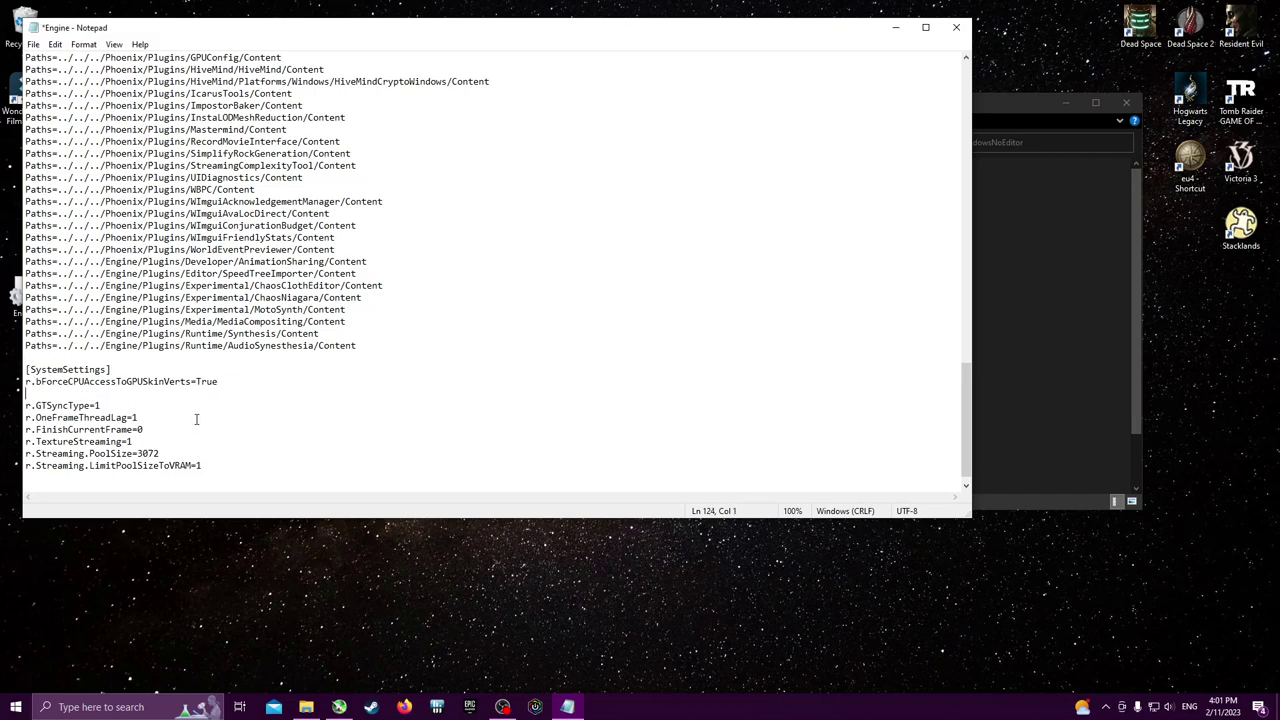
left_click(185, 408)
key("Return")
left_click(198, 430)
key("Return")
left_click(183, 453)
key("Return")
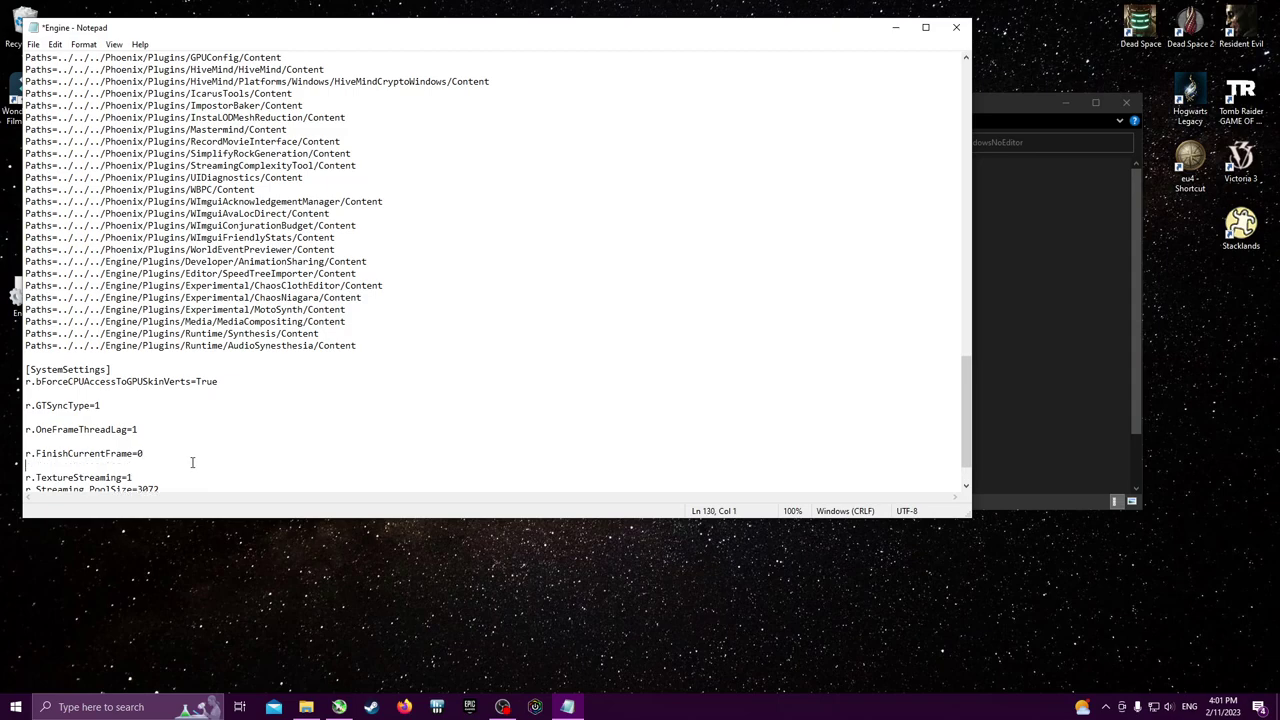
Remove the added blank lines so the [SystemSettings] entries sit on consecutive lines
key("BackSpace")
left_click(185, 439)
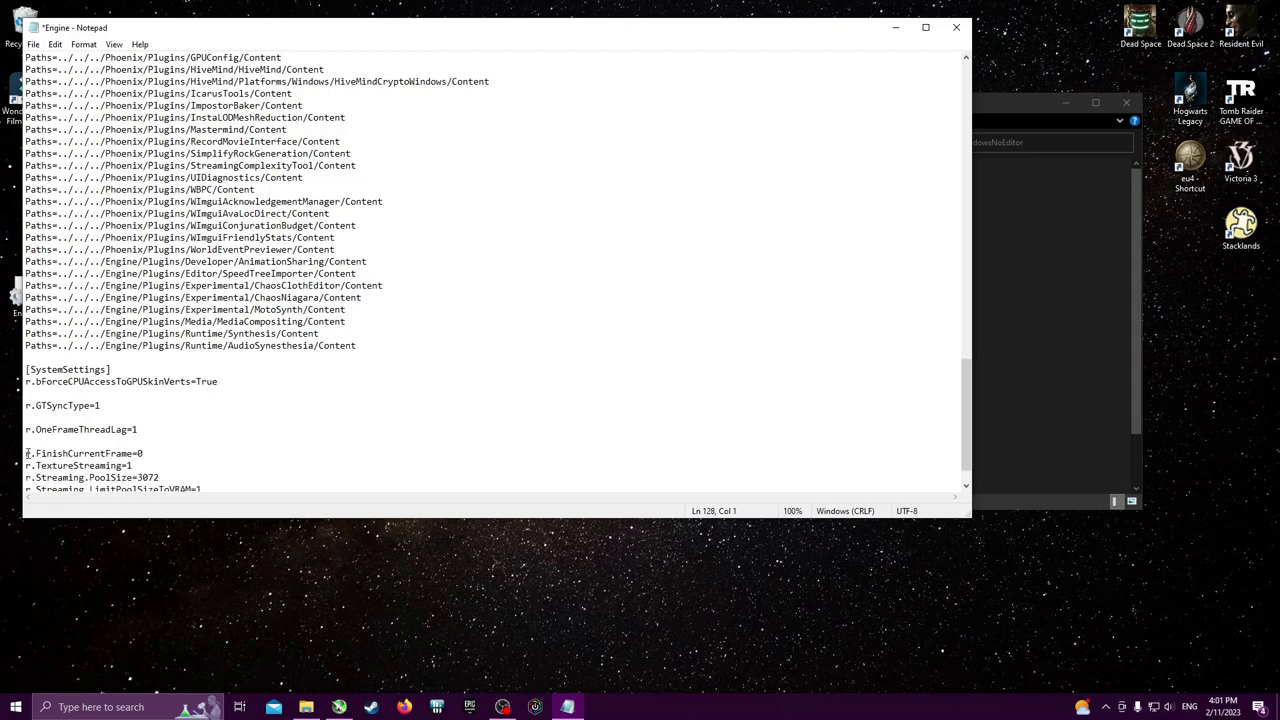
left_click(27, 453)
key("BackSpace")
key("BackSpace")
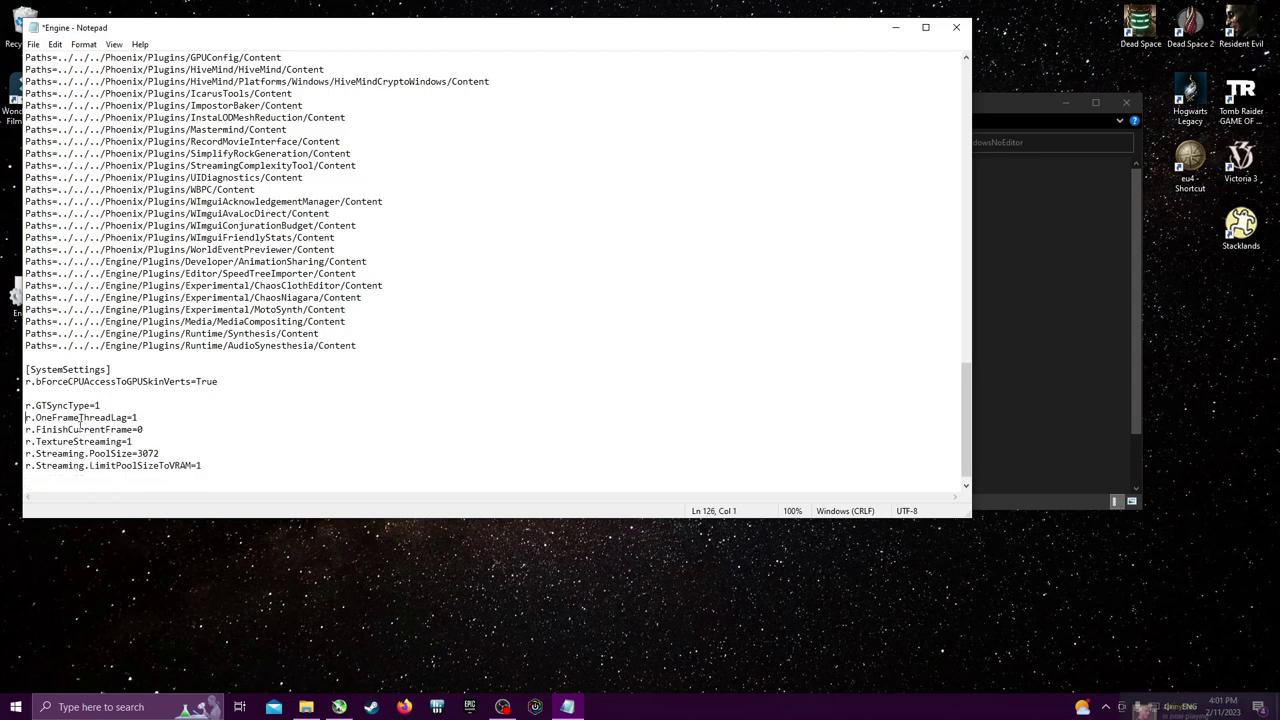
left_click(27, 405)
key("BackSpace")
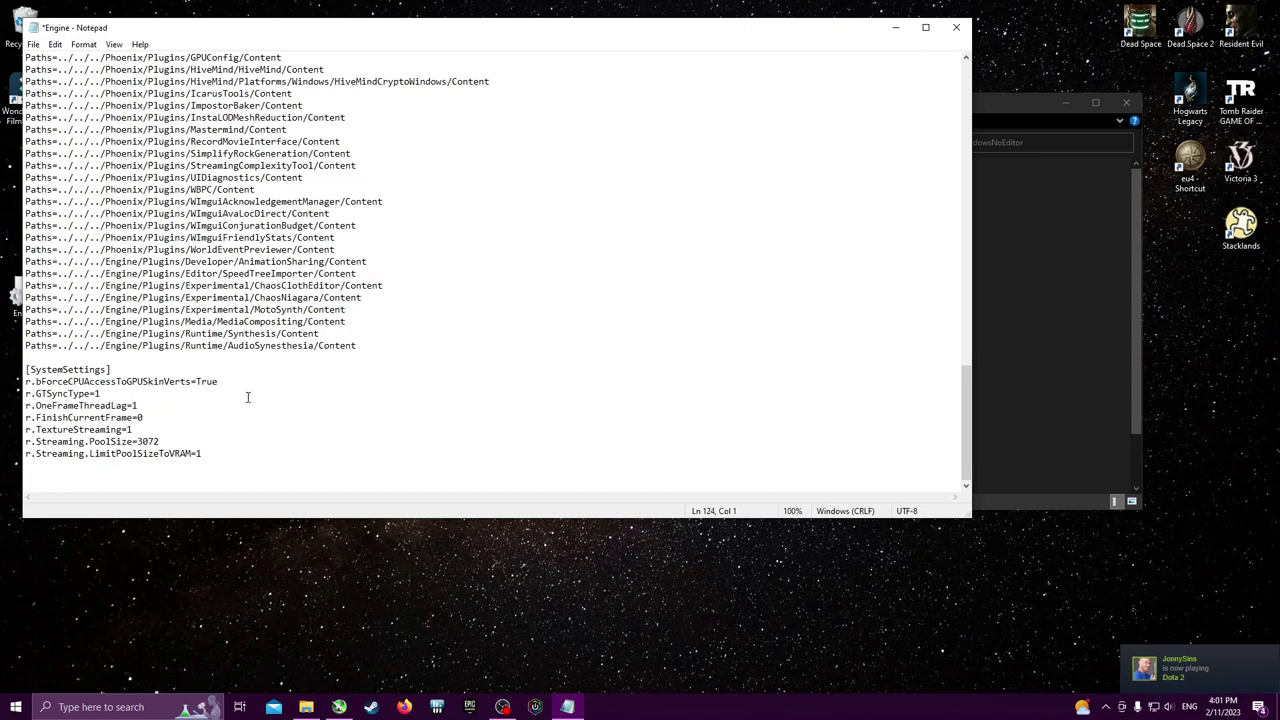
Highlight the whole [SystemSettings] block through r.Streaming.LimitPoolSizeToVRAM=1 for review, and clear the selection
left_click(320, 400)
left_click_drag(177, 466, 13, 370)
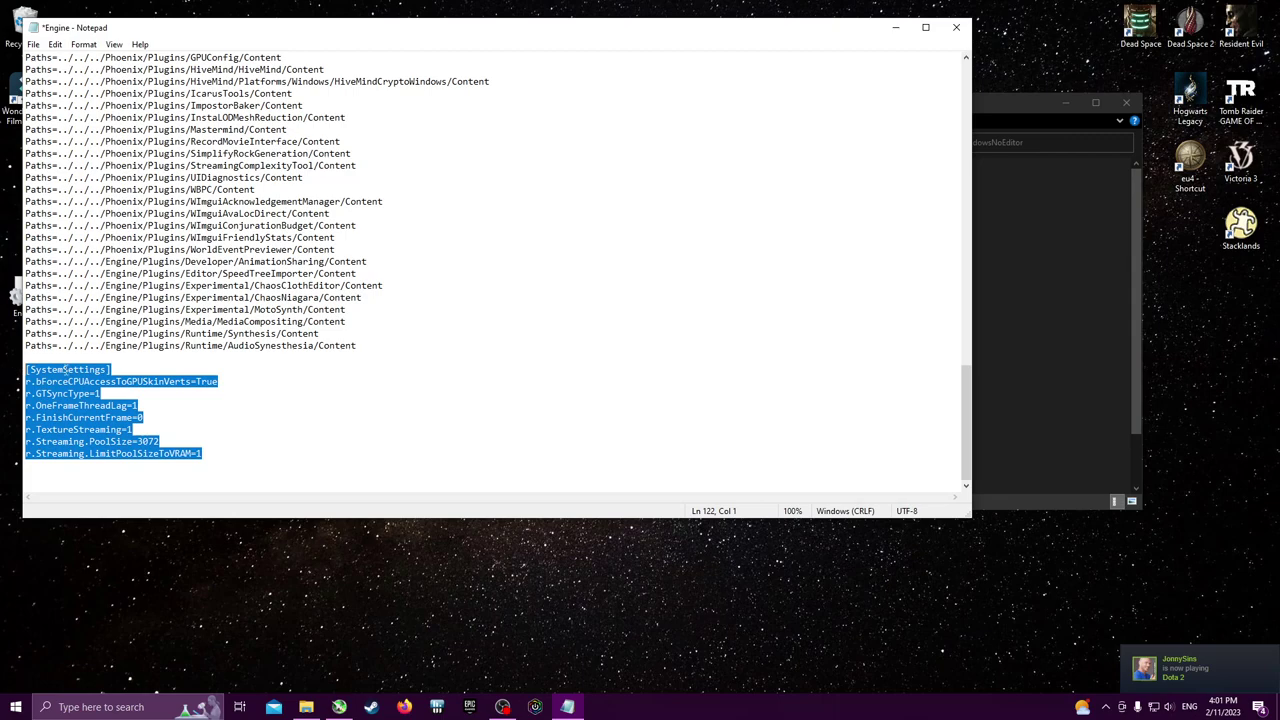
left_click(293, 390)
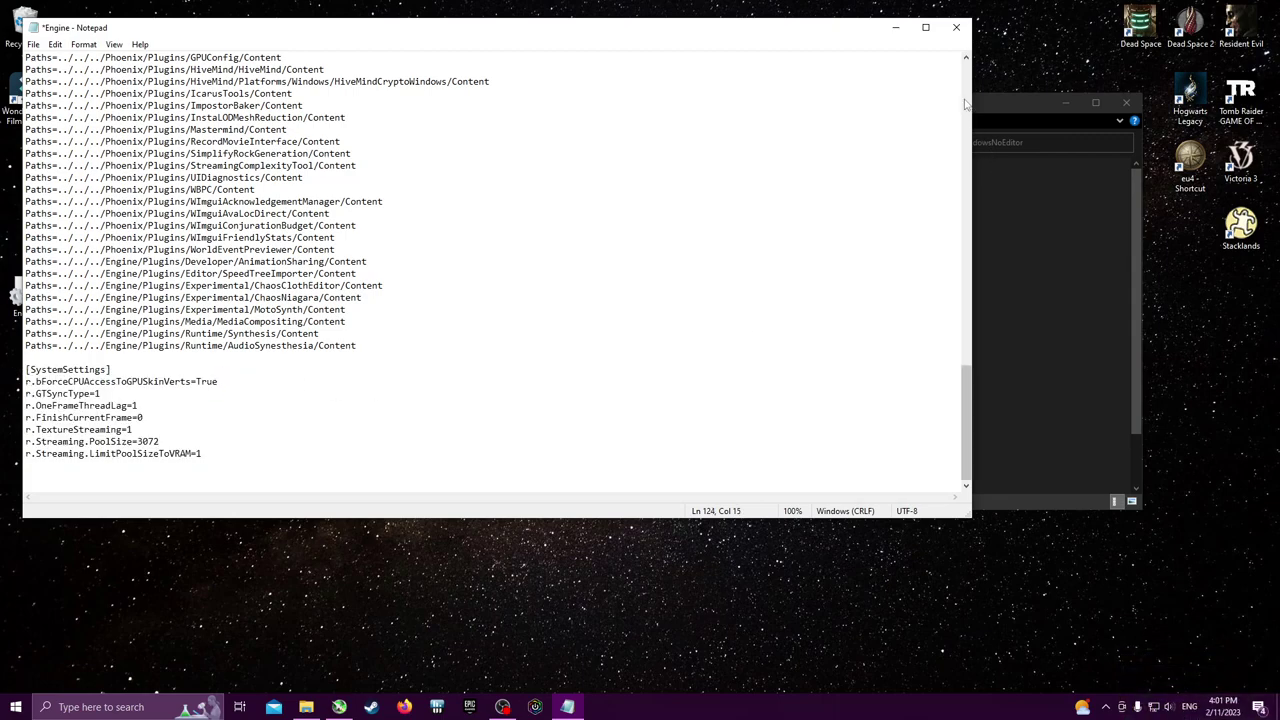